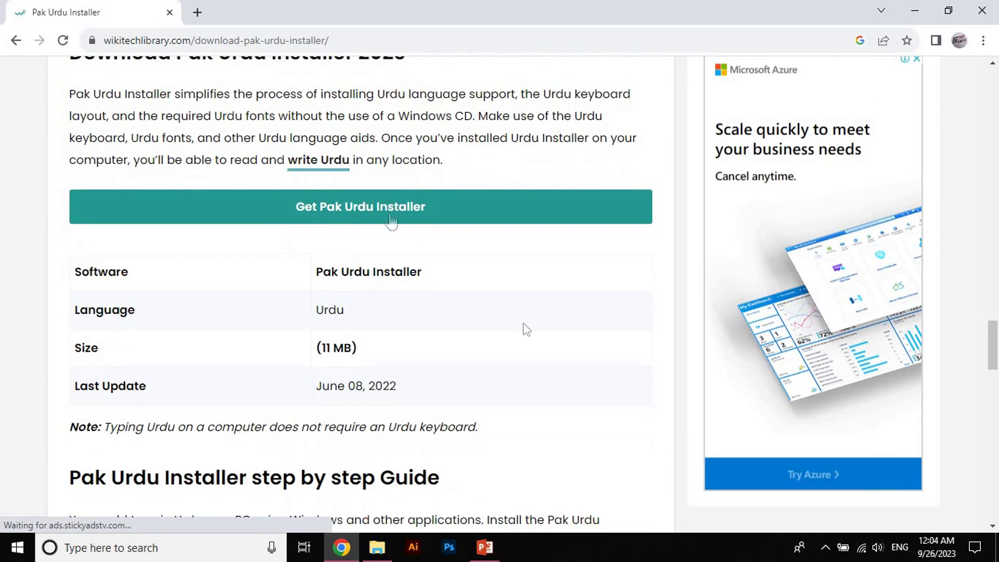
Step: Open the MediaFire download page for Pak Urdu Installer and show the downloaded Pak-Urdu-Installer.zip in its folder
{"action": "left_click", "coordinate": [488, 216]}
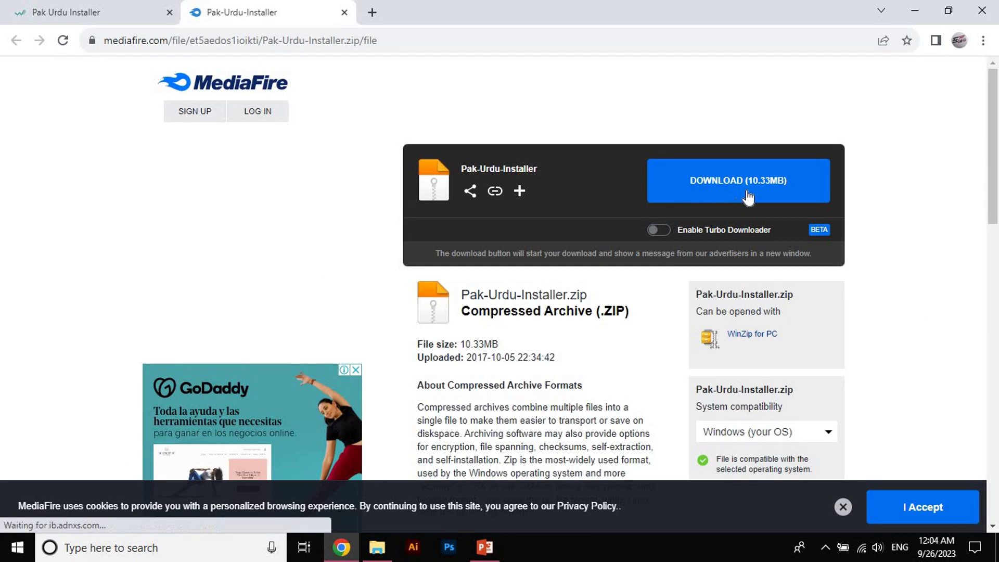
{"action": "left_click", "coordinate": [983, 41]}
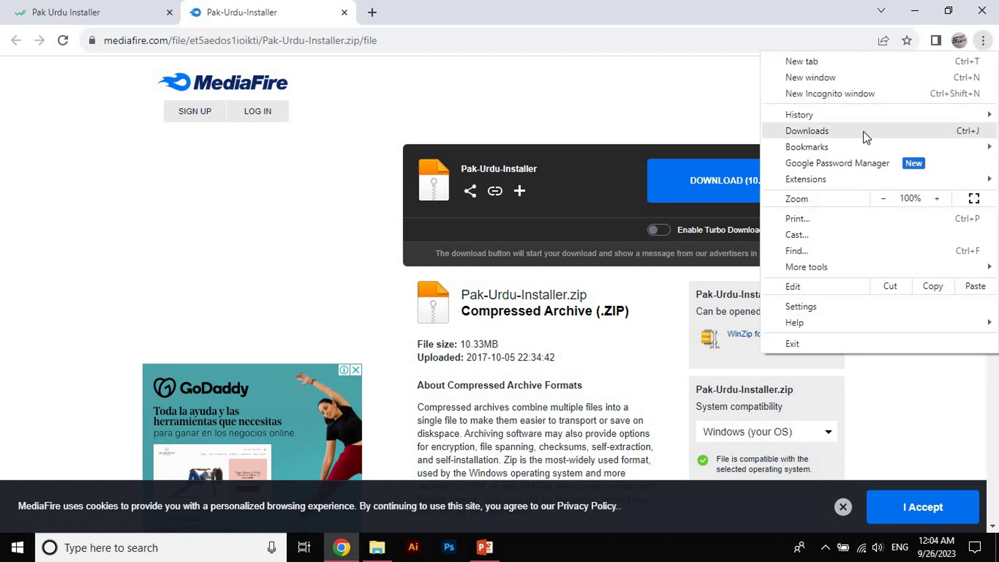
{"action": "left_click", "coordinate": [864, 134]}
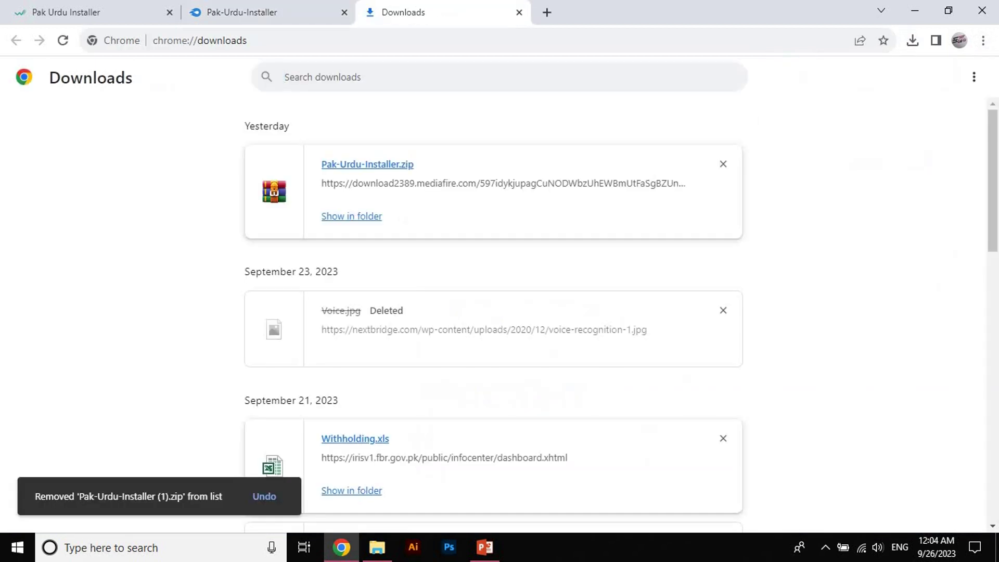
{"action": "left_click", "coordinate": [375, 221]}
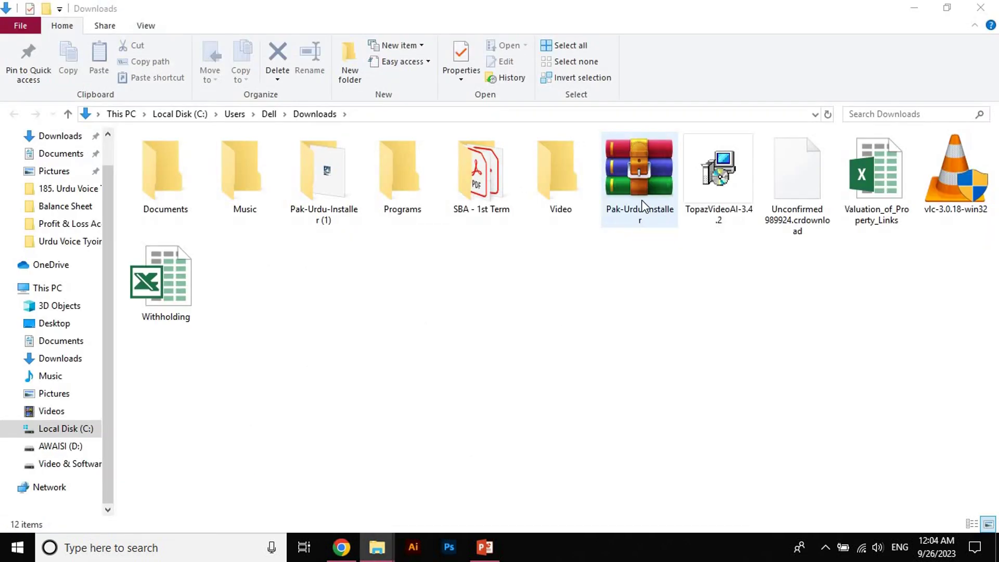
Step: Extract the Pak-Urdu-Installer archive into its own folder within Downloads
{"action": "right_click", "coordinate": [642, 200]}
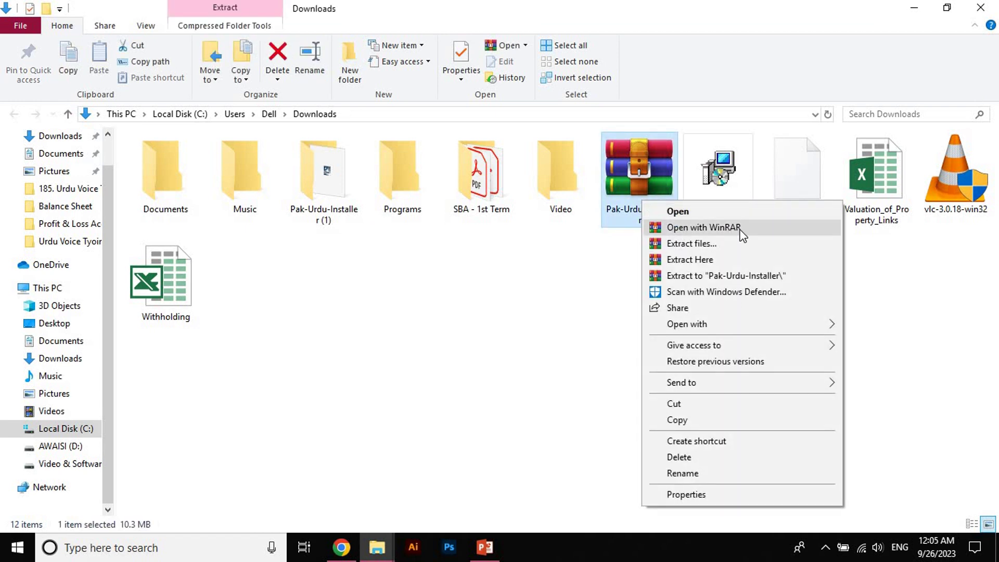
{"action": "left_click", "coordinate": [716, 247]}
{"action": "left_click", "coordinate": [557, 439]}
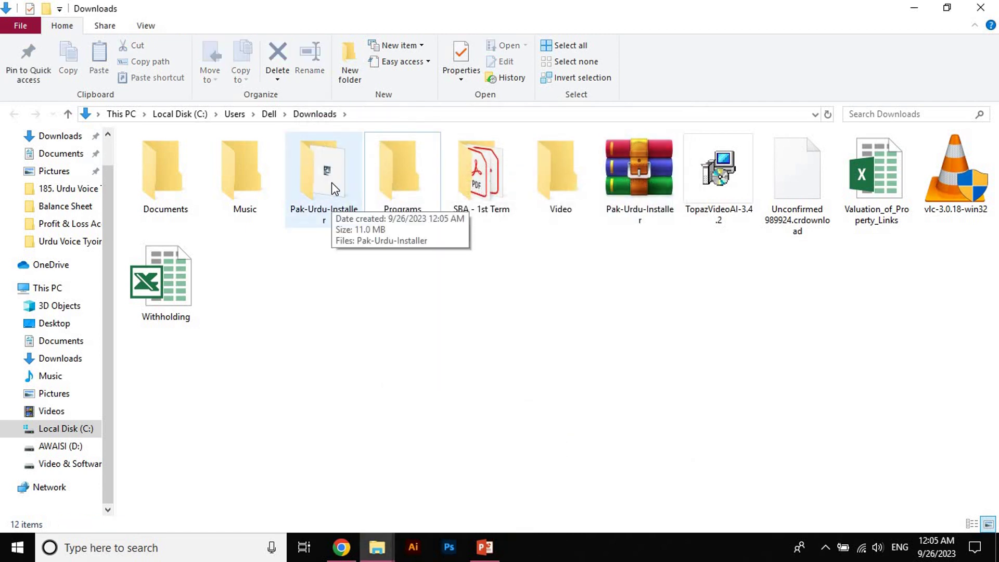
Step: Run the Pak-Urdu-Installer application from the extracted folder and finish its wizard with the option to restart the computer later
{"action": "double_click", "coordinate": [332, 182]}
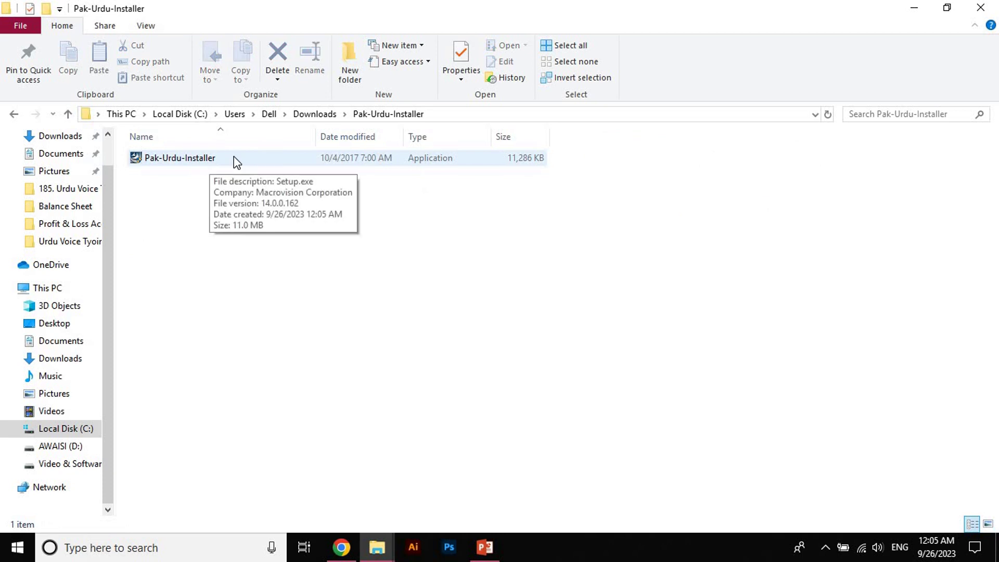
{"action": "double_click", "coordinate": [237, 157]}
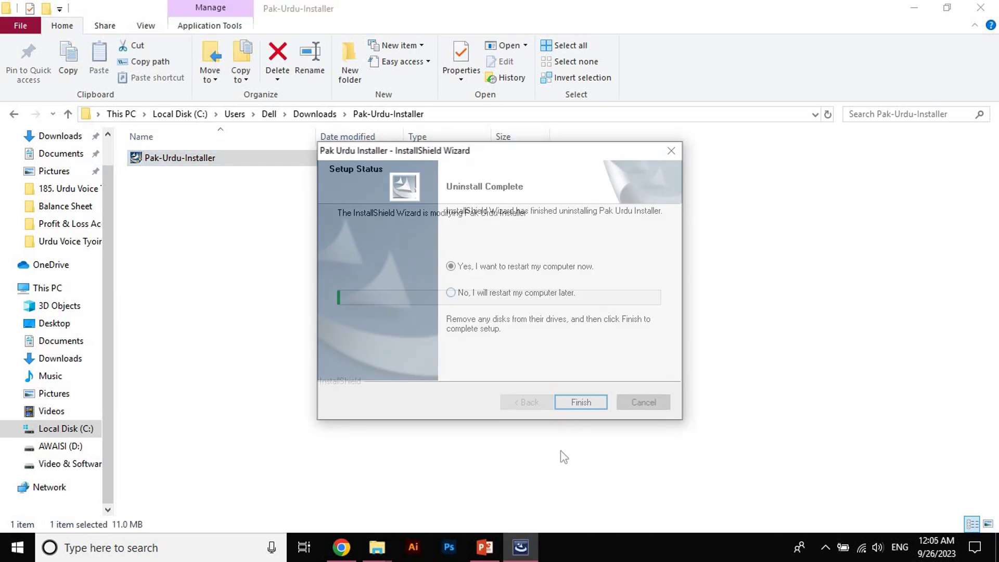
{"action": "left_click", "coordinate": [460, 292]}
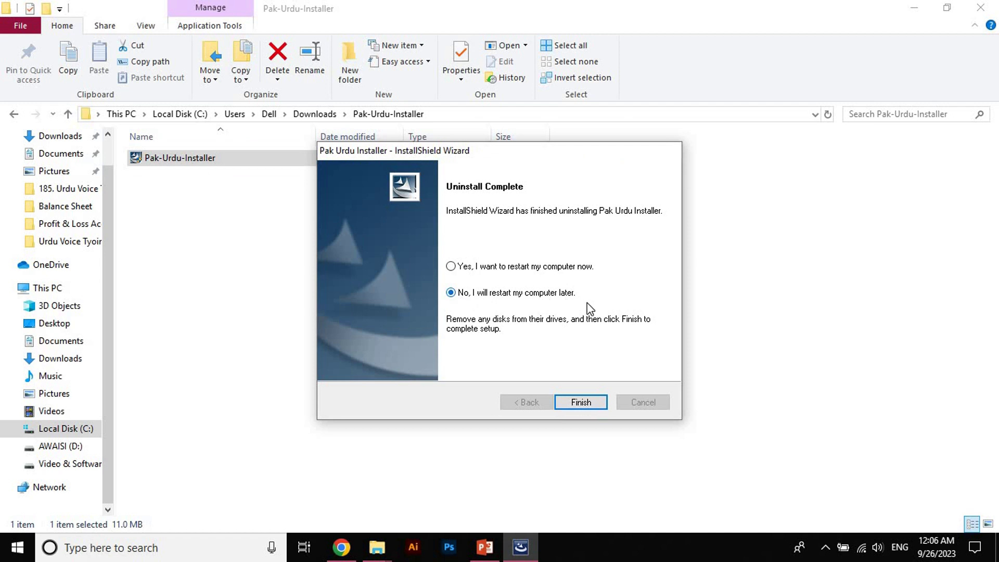
{"action": "left_click", "coordinate": [598, 405]}
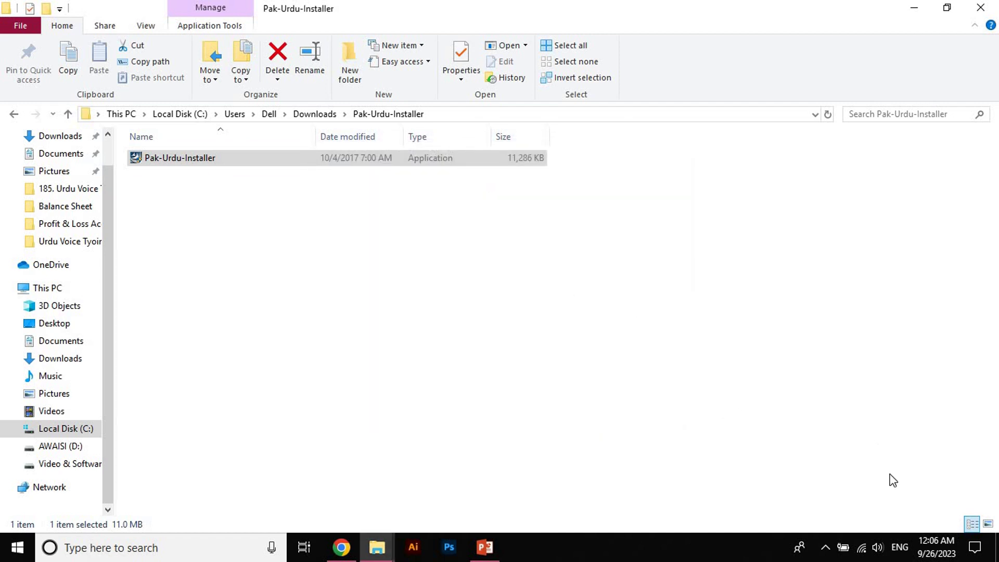
Step: Switch the keyboard language to Urdu (Pakistan) and create a blank document in Word 2013
{"action": "left_click", "coordinate": [902, 554]}
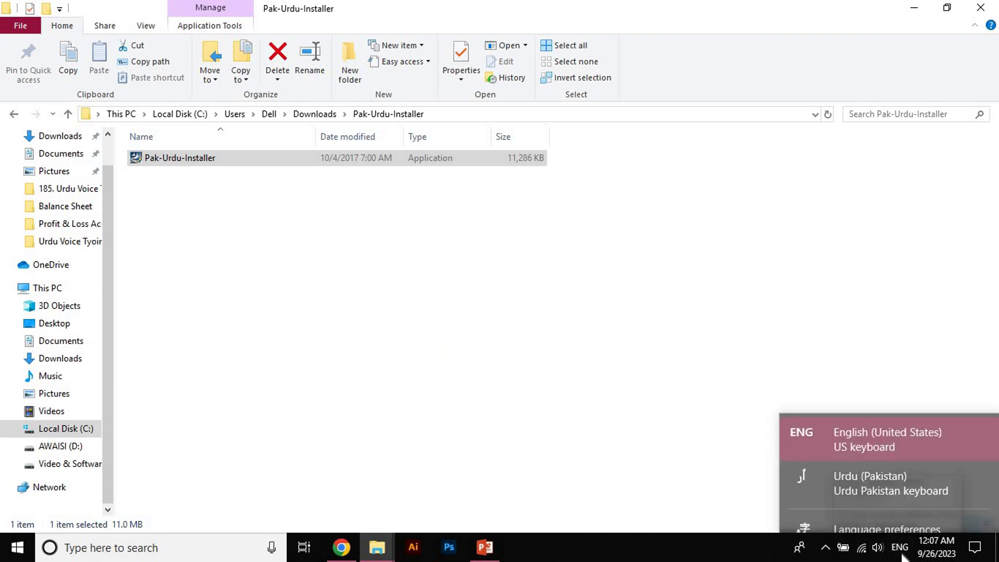
{"action": "left_click", "coordinate": [887, 468]}
{"action": "key", "text": "super+d"}
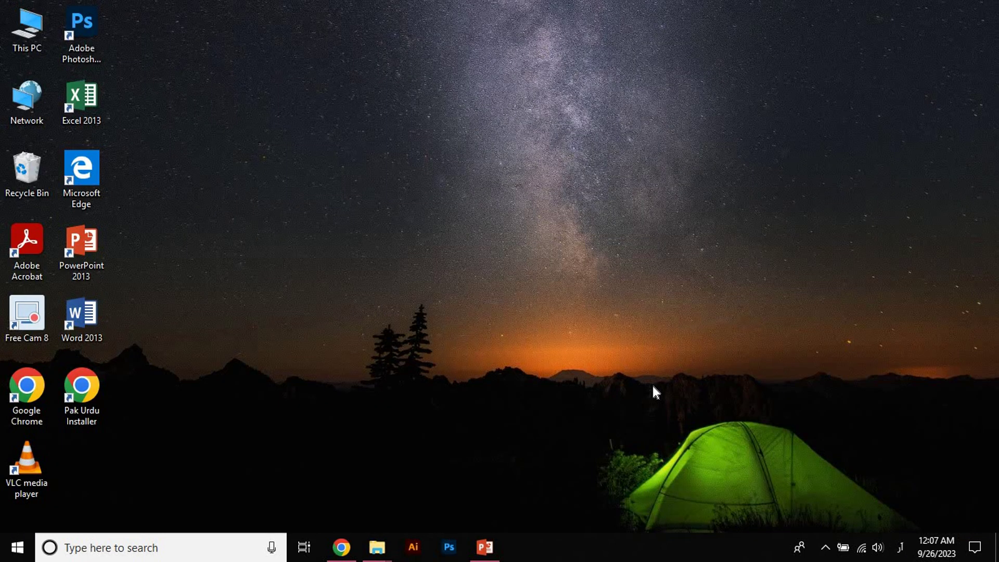
{"action": "double_click", "coordinate": [92, 315]}
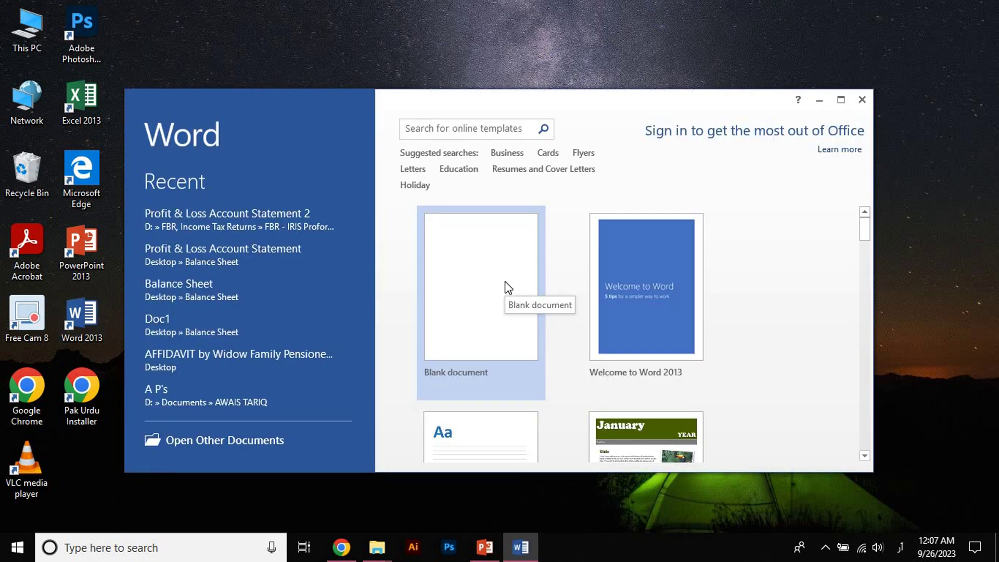
{"action": "left_click", "coordinate": [508, 288]}
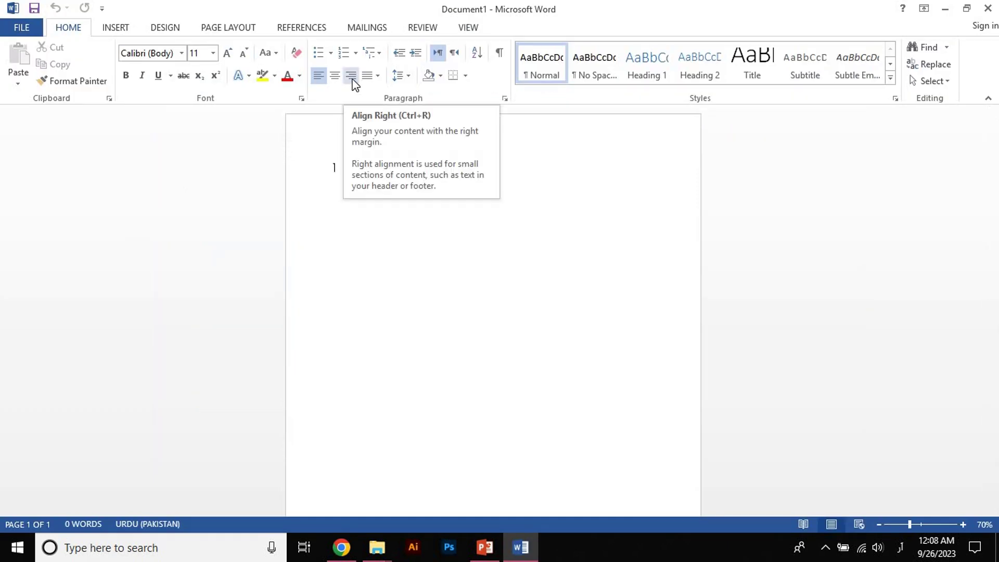
Step: Set the empty paragraph to right-to-left text direction with right alignment
{"action": "left_click", "coordinate": [351, 76]}
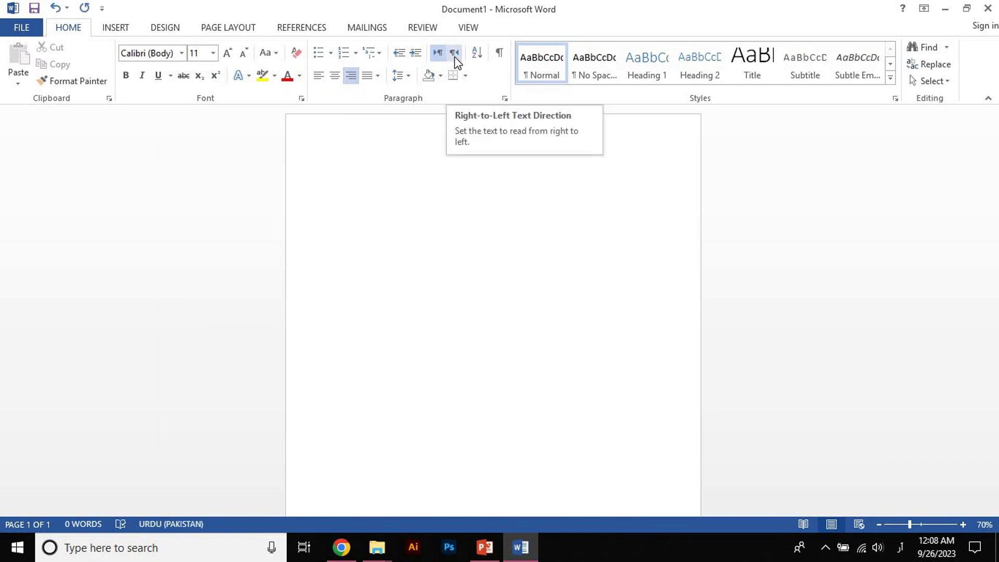
{"action": "left_click", "coordinate": [455, 58]}
{"action": "left_click", "coordinate": [351, 77]}
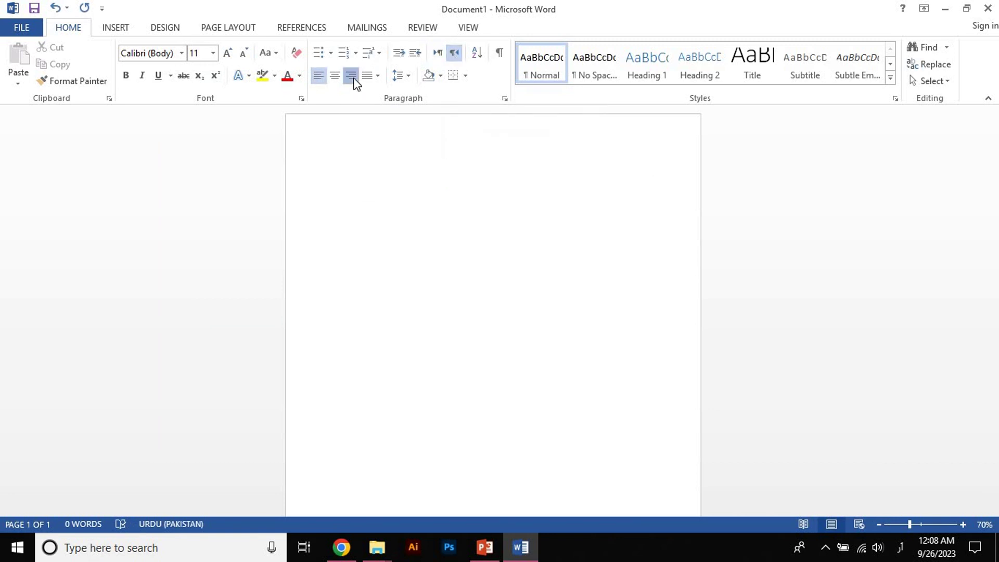
Step: Set the font size to 16 and choose an AL URDU NASTALEEQ font for the document text
{"action": "left_click", "coordinate": [198, 53]}
{"action": "key", "text": "BackSpace"}
{"action": "key", "text": "Return"}
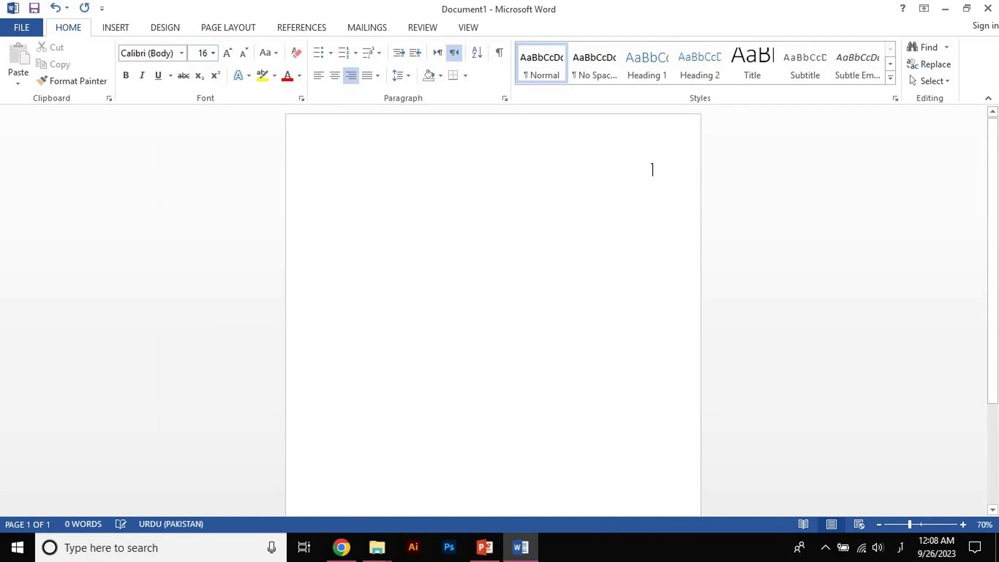
{"action": "left_click", "coordinate": [182, 53]}
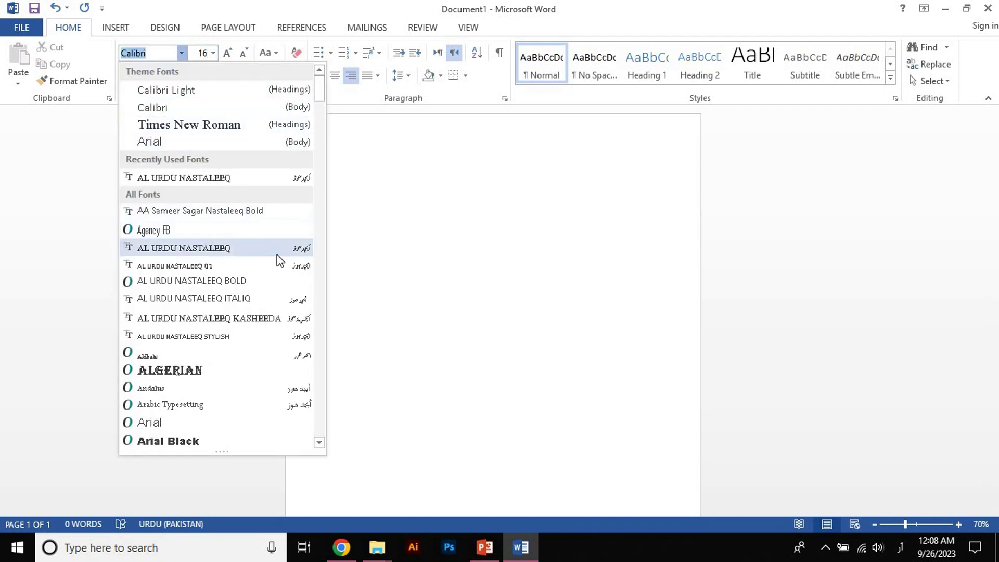
{"action": "left_click", "coordinate": [298, 319]}
Step: Switch to Chrome, open Google Docs from the Google apps and create a blank document
{"action": "left_click", "coordinate": [342, 549]}
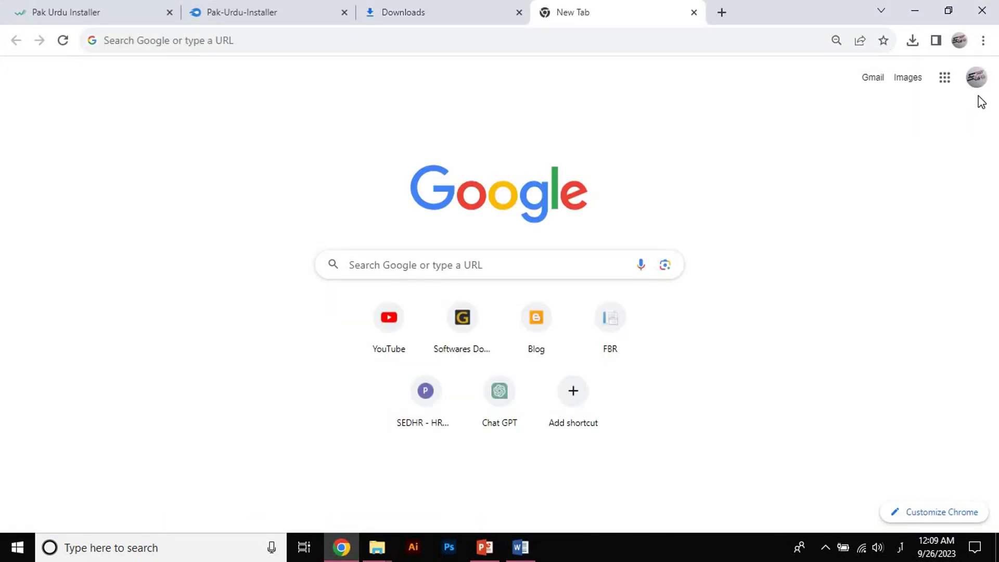
{"action": "left_click", "coordinate": [945, 78]}
{"action": "scroll", "coordinate": [989, 223], "scroll_direction": "down", "scroll_amount": 5}
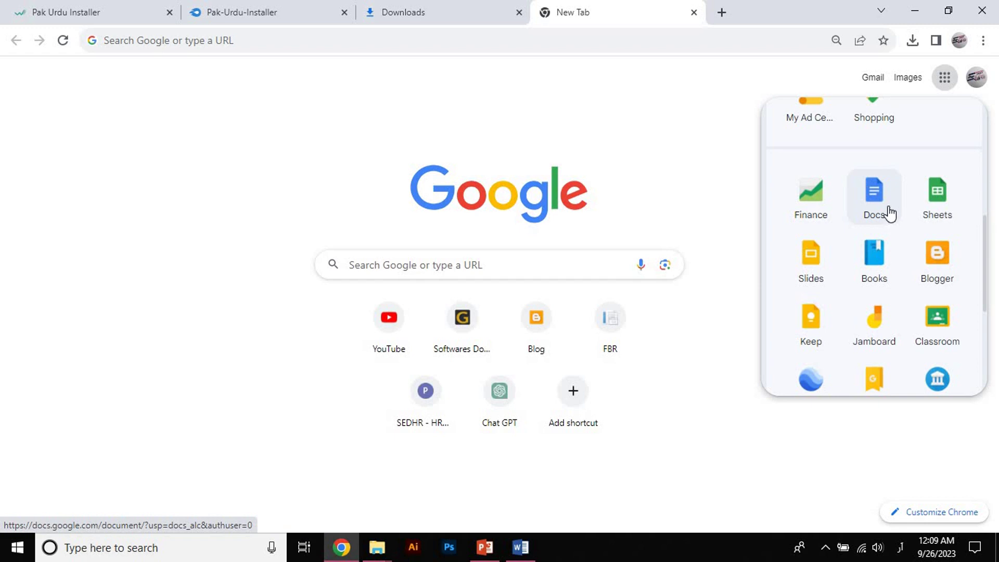
{"action": "left_click", "coordinate": [890, 212]}
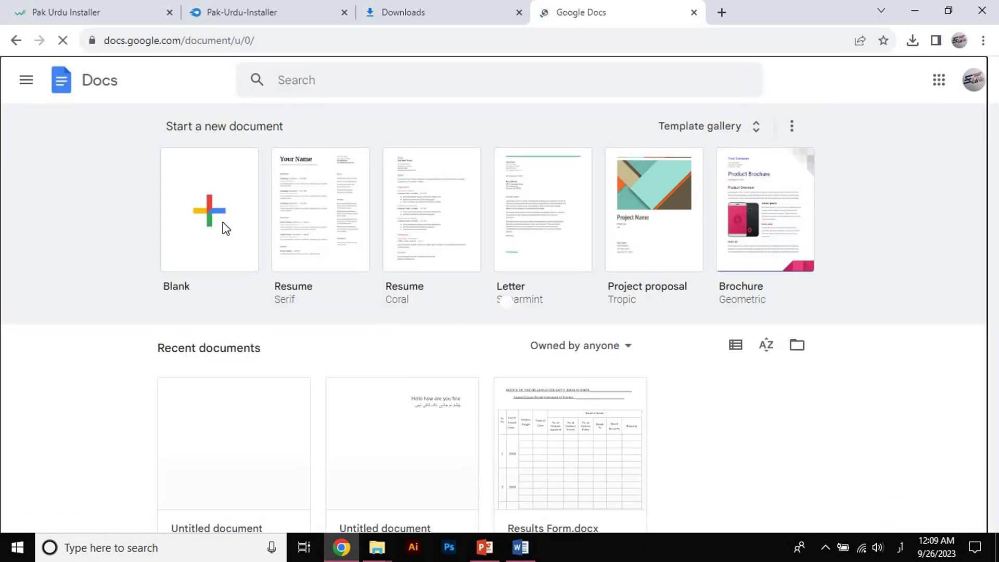
{"action": "left_click", "coordinate": [223, 224]}
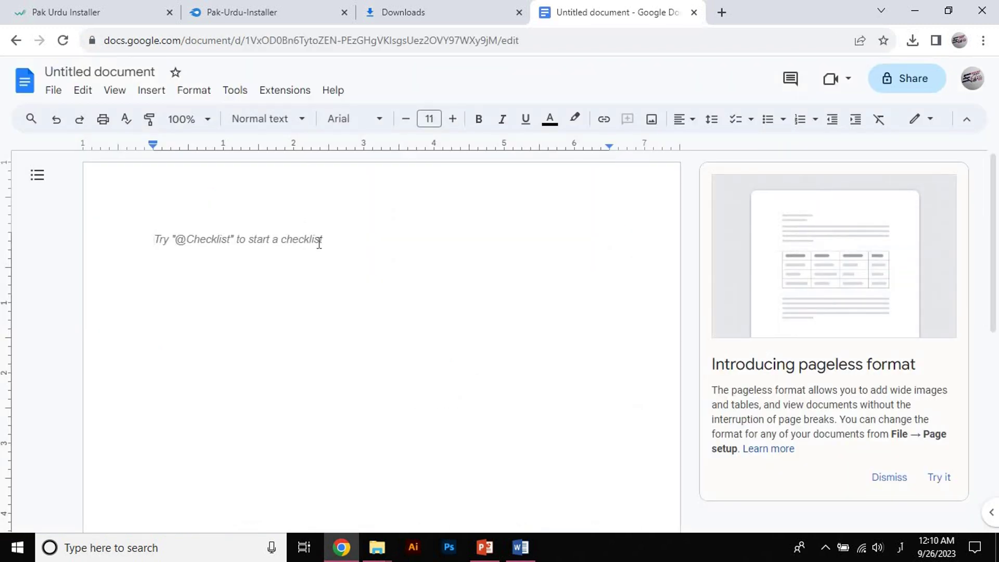
Step: Turn on voice typing in English (US) and dictate a few sample sentences into the document
{"action": "left_click", "coordinate": [236, 92]}
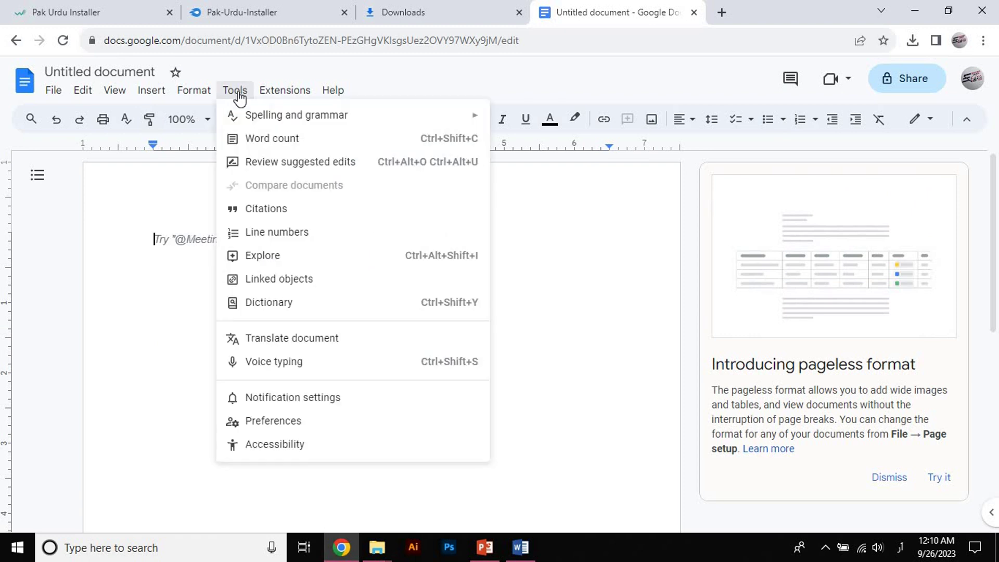
{"action": "left_click", "coordinate": [345, 361]}
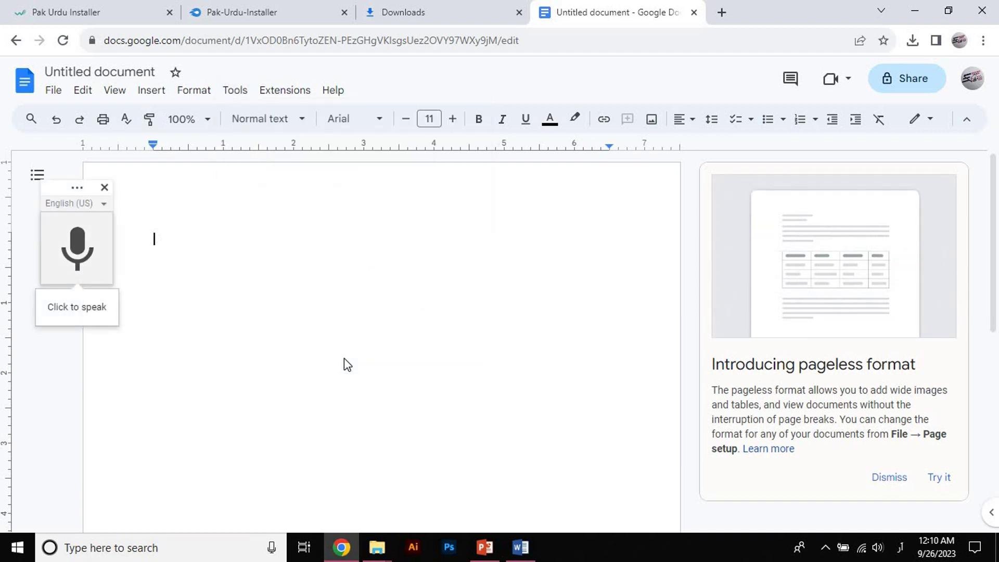
{"action": "left_click", "coordinate": [80, 252]}
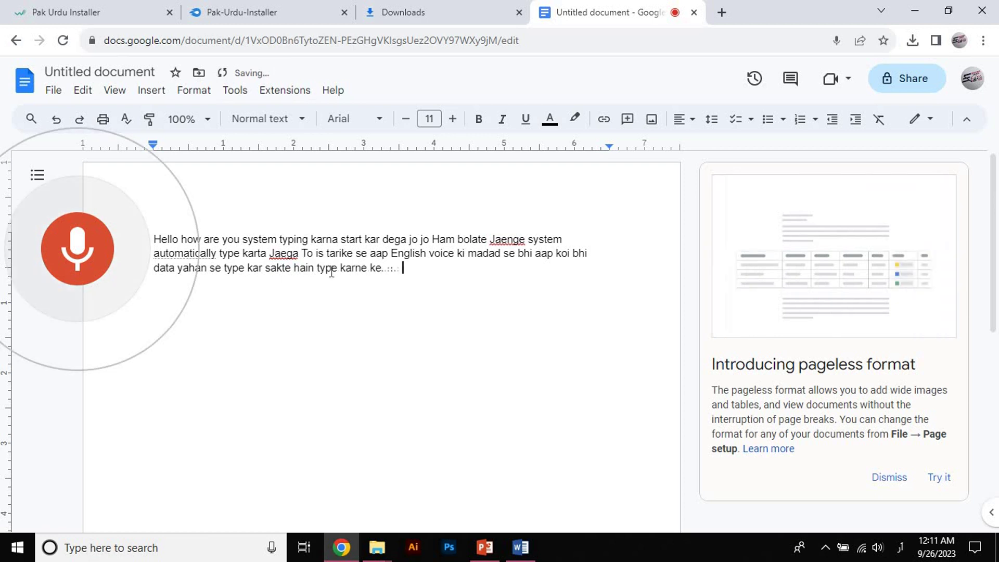
Step: Copy all the dictated text into the Word document and delete it from there again
{"action": "key", "text": "ctrl+a"}
{"action": "key", "text": "ctrl+c"}
{"action": "left_click", "coordinate": [521, 535]}
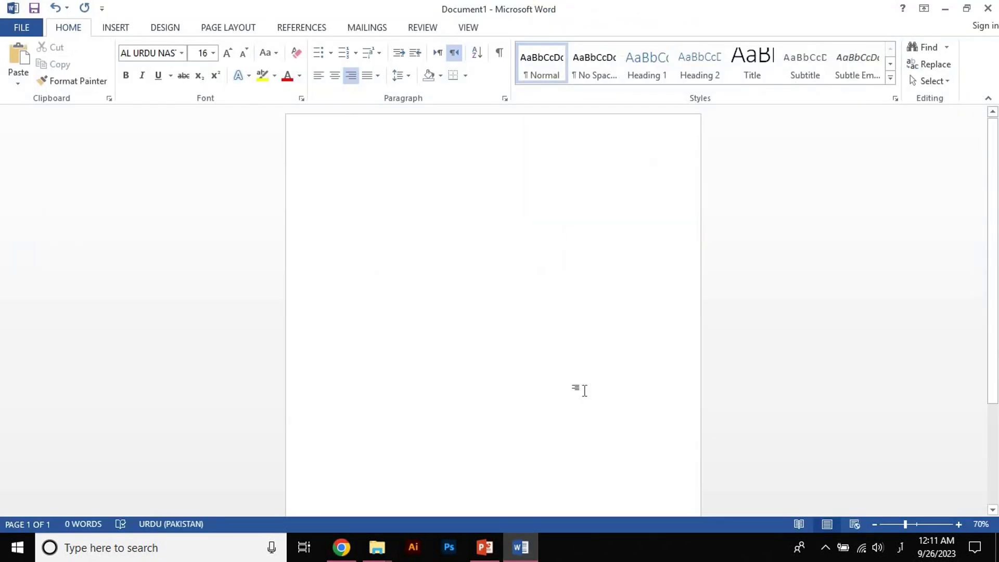
{"action": "key", "text": "ctrl+v"}
{"action": "key", "text": "ctrl+a"}
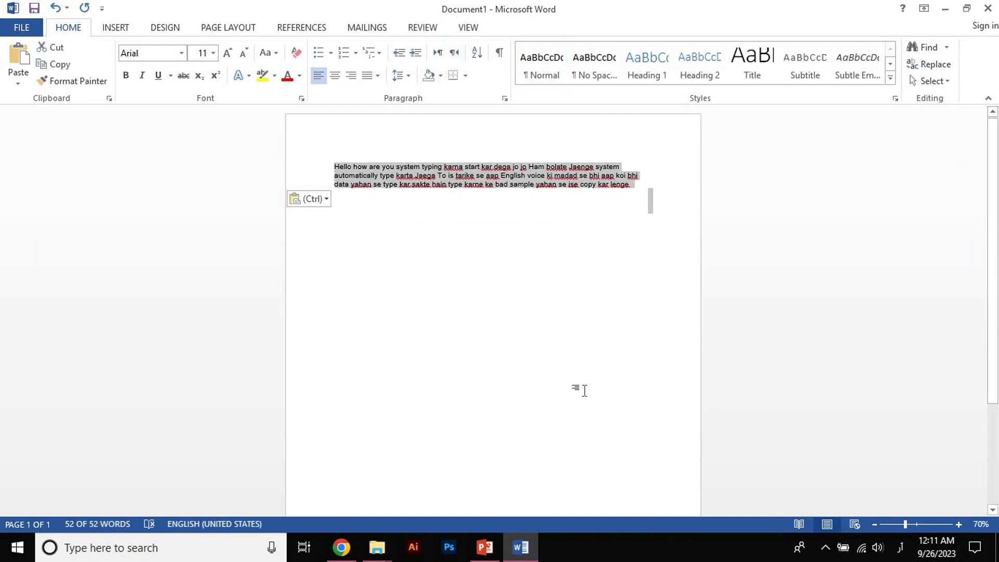
{"action": "key", "text": "Delete"}
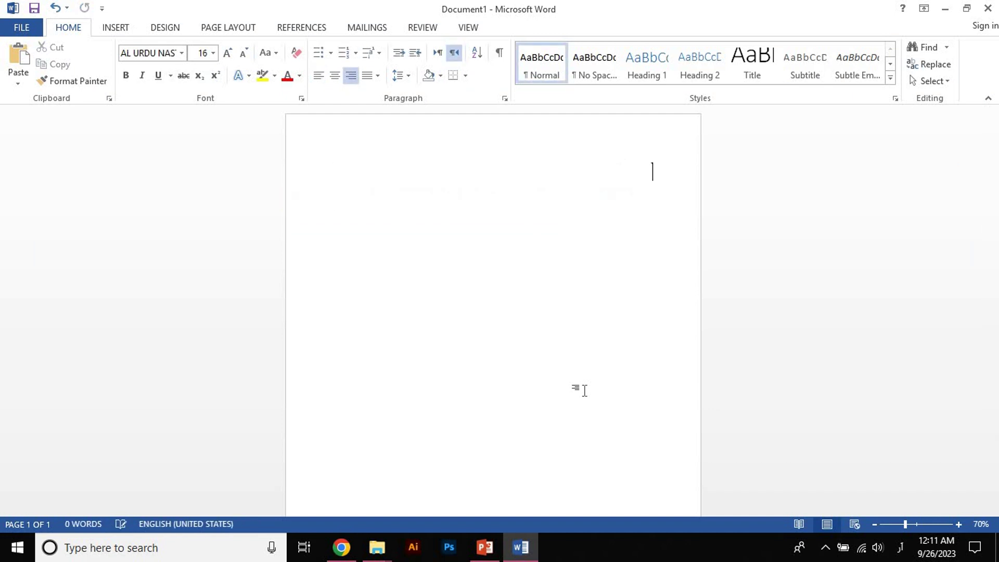
Step: Return to the Google Docs document and set the voice typing language to Urdu (Pakistan)
{"action": "key", "text": "alt+Tab"}
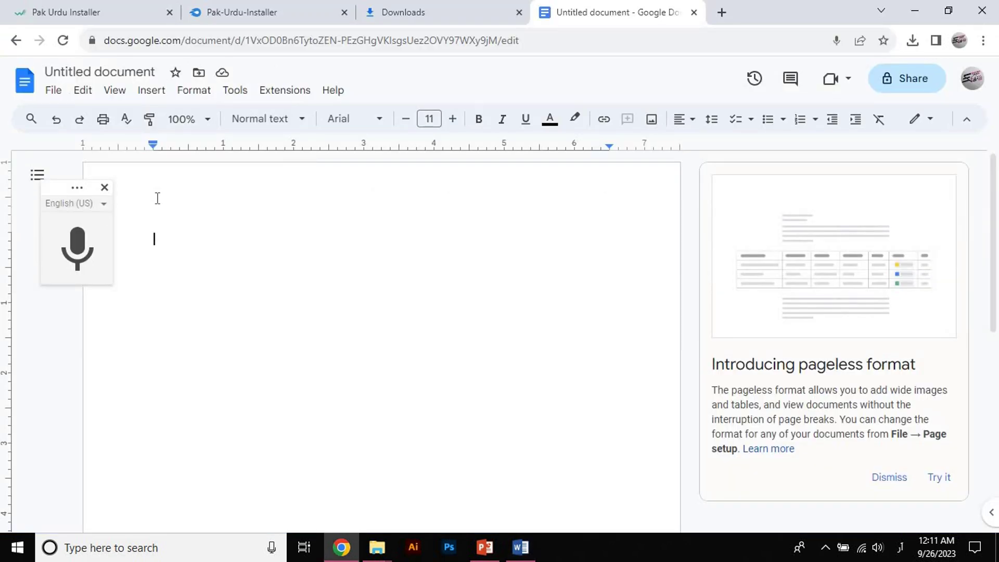
{"action": "left_click", "coordinate": [104, 203]}
{"action": "scroll", "coordinate": [238, 292], "scroll_direction": "down", "scroll_amount": 10}
{"action": "scroll", "coordinate": [115, 285], "scroll_direction": "up", "scroll_amount": 2}
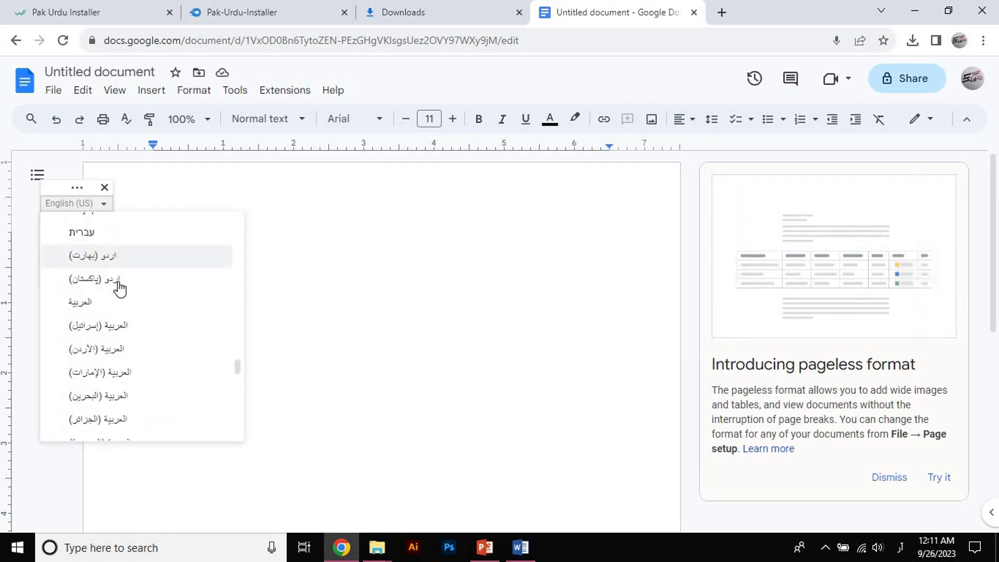
{"action": "left_click", "coordinate": [142, 284]}
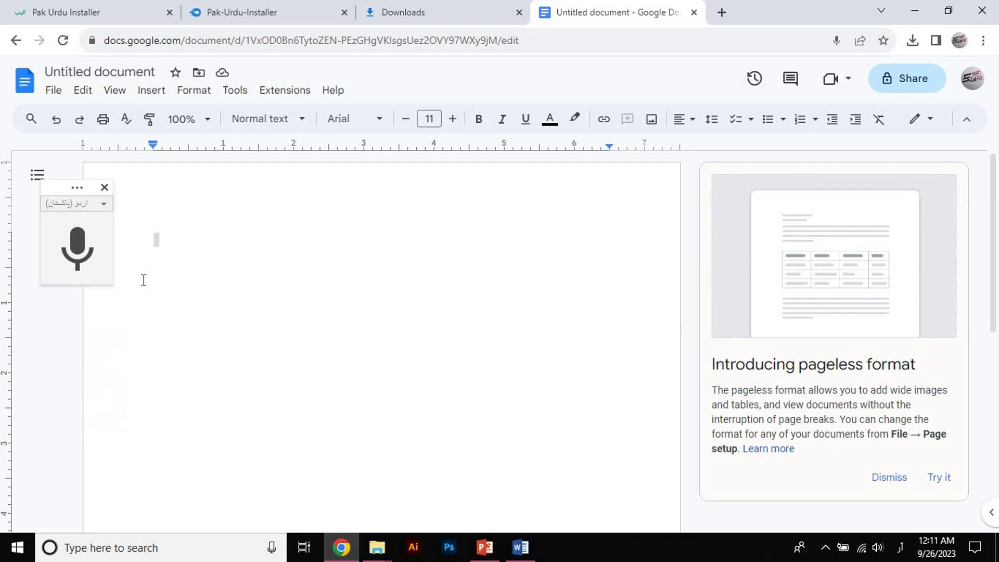
Step: Set the Google Docs text size to 16 and align the empty paragraph to the right
{"action": "left_click", "coordinate": [432, 119]}
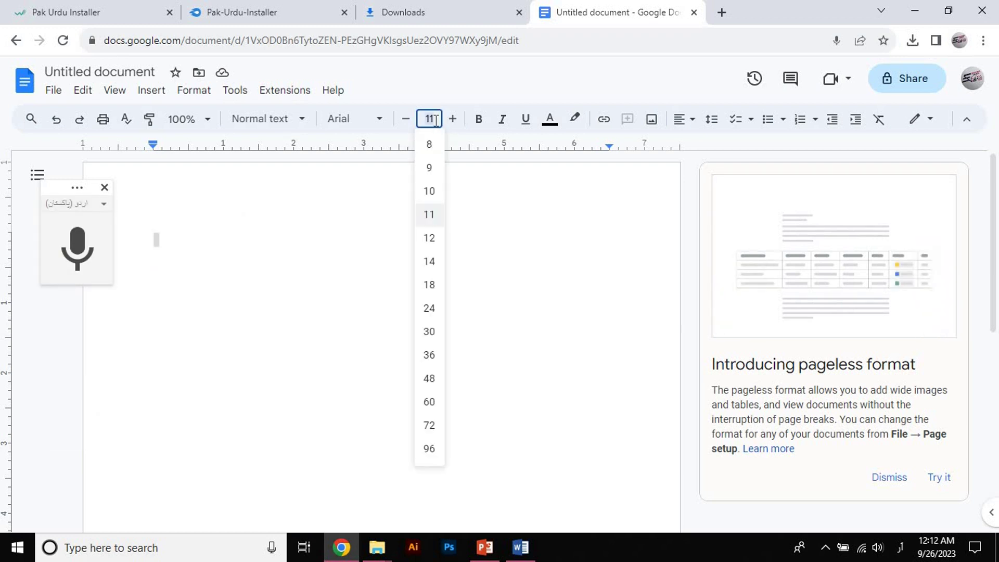
{"action": "type", "text": "16"}
{"action": "key", "text": "Return"}
{"action": "left_click", "coordinate": [692, 119]}
{"action": "left_click", "coordinate": [729, 149]}
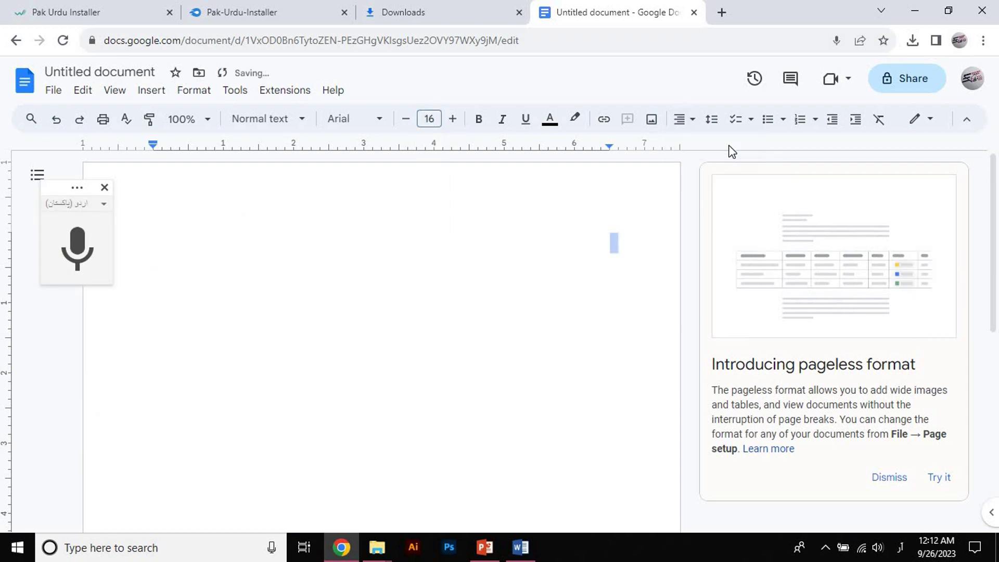
Step: Start voice typing in Urdu, dictate a sample paragraph and clear all the dictated text from the document
{"action": "left_click", "coordinate": [79, 249]}
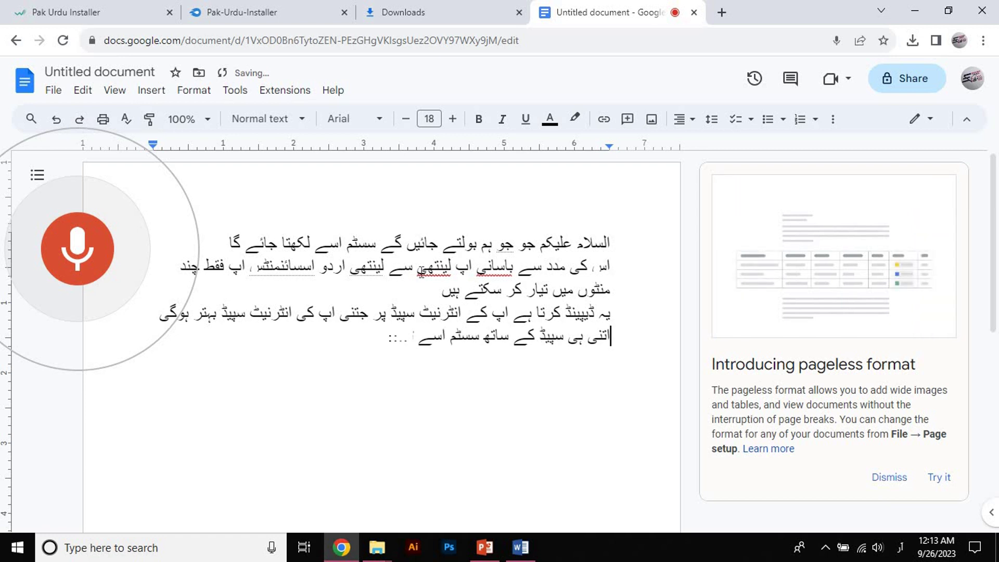
{"action": "key", "text": "ctrl+a"}
{"action": "key", "text": "Delete"}
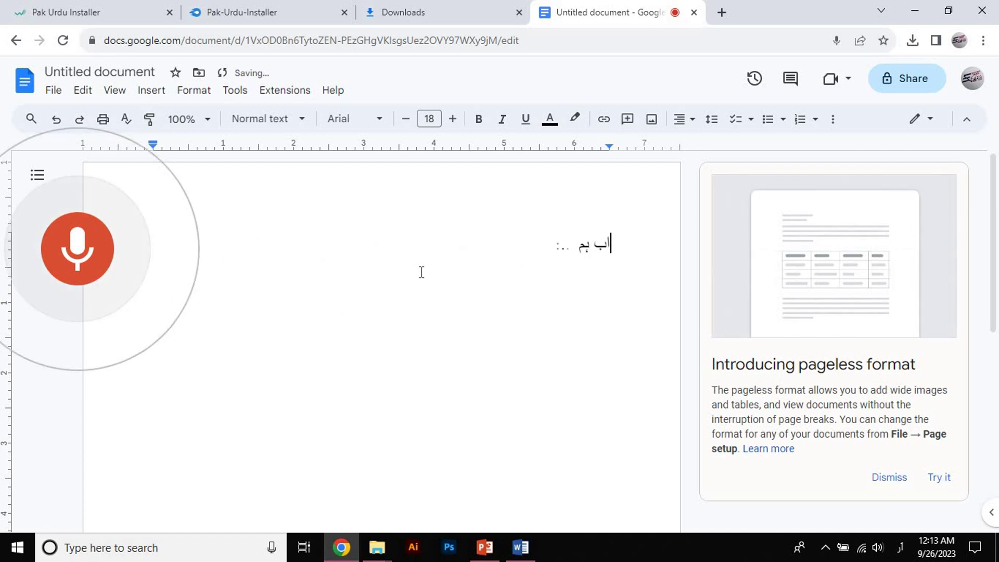
Step: Clear the document, dictate new Urdu paragraphs and Allama Iqbal verses with voice typing, and stop the dictation
{"action": "key", "text": "ctrl+a"}
{"action": "key", "text": "Delete"}
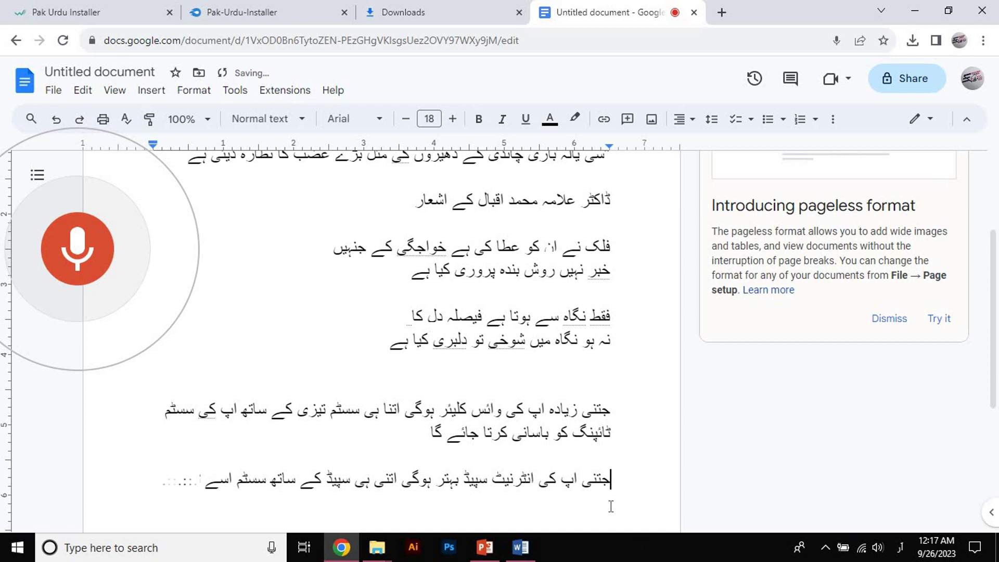
{"action": "left_click", "coordinate": [86, 257]}
{"action": "left_click", "coordinate": [78, 249]}
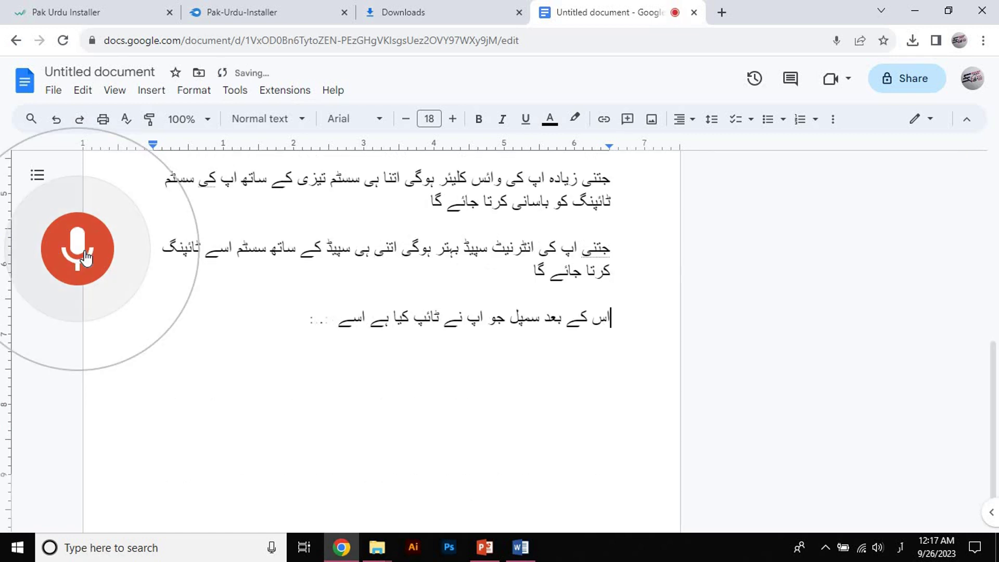
Step: Switch to the Word document, paste the copied Urdu text, and make it all right-aligned with right-to-left direction
{"action": "left_click", "coordinate": [520, 547]}
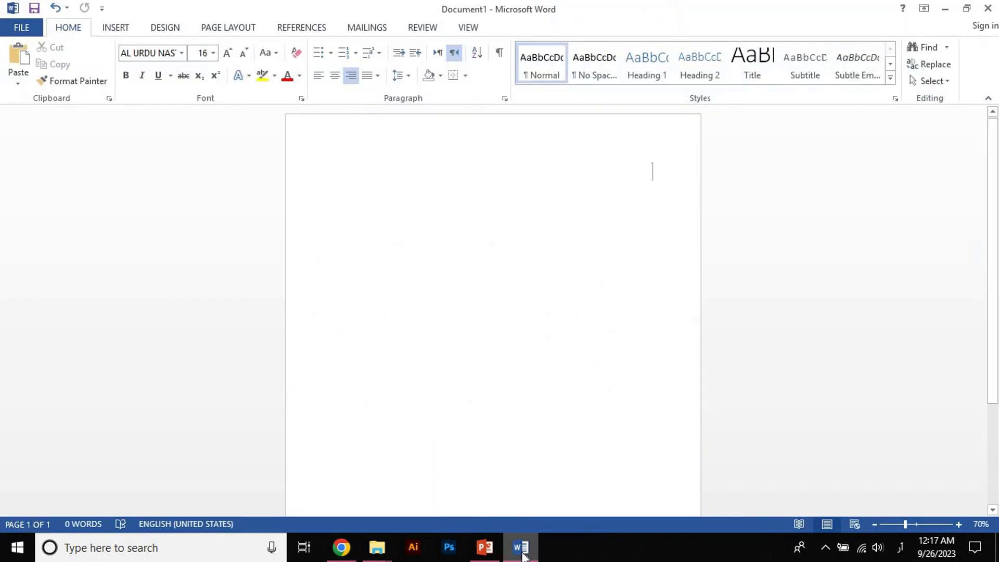
{"action": "key", "text": "ctrl+v"}
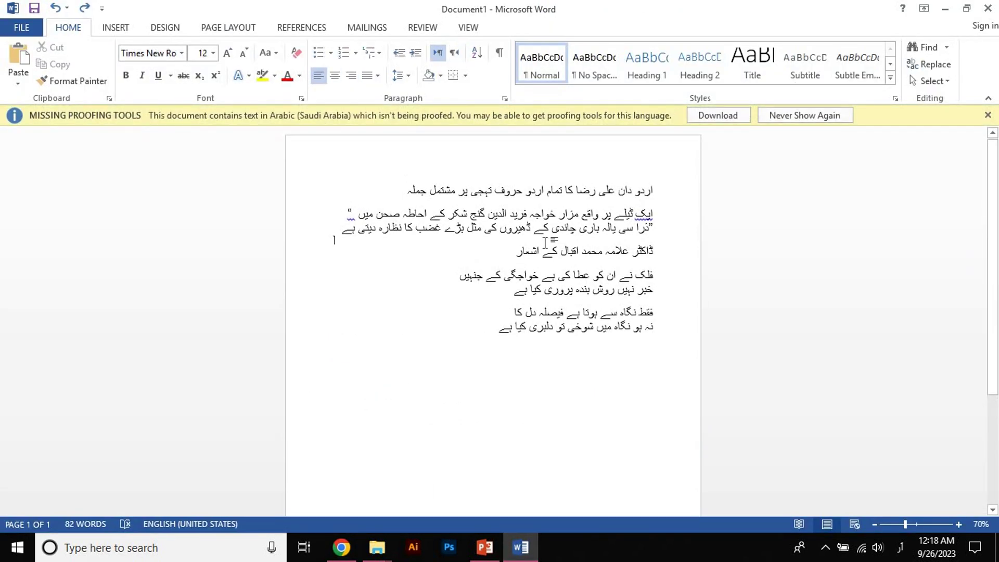
{"action": "key", "text": "ctrl+a"}
{"action": "left_click", "coordinate": [352, 77]}
{"action": "left_click", "coordinate": [455, 52]}
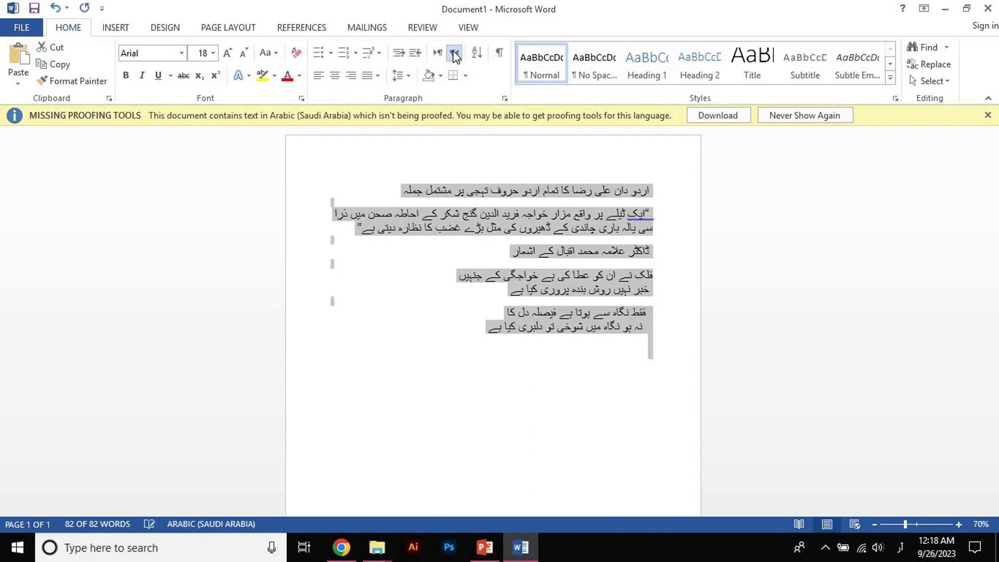
Step: Add a blank line above the Allama Iqbal verses heading and apply an AL URDU NASTALEEQ family font to all the text
{"action": "left_click", "coordinate": [652, 240]}
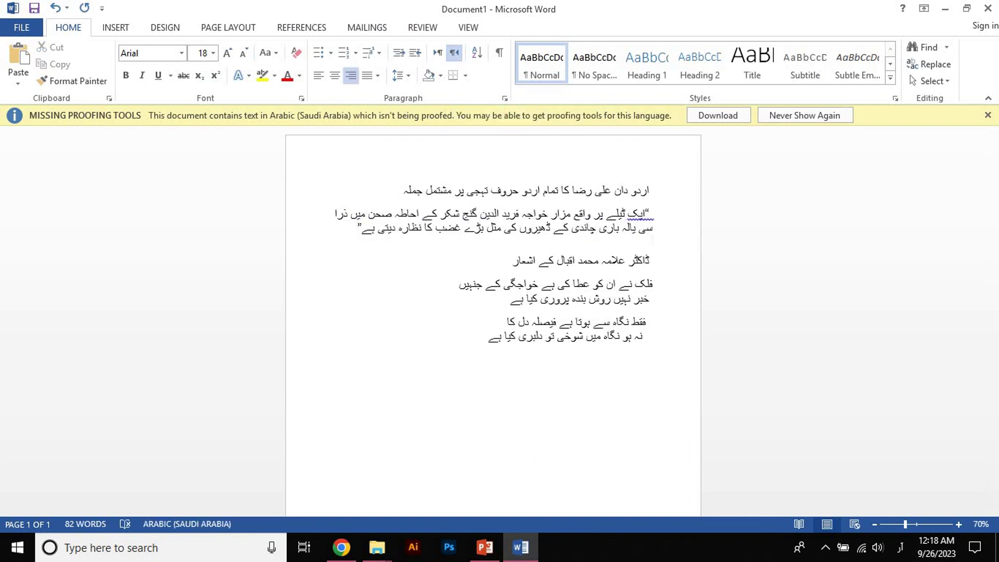
{"action": "key", "text": "Return"}
{"action": "key", "text": "ctrl+a"}
{"action": "scroll", "coordinate": [652, 240], "scroll_direction": "up", "scroll_amount": 5}
{"action": "left_click", "coordinate": [183, 53]}
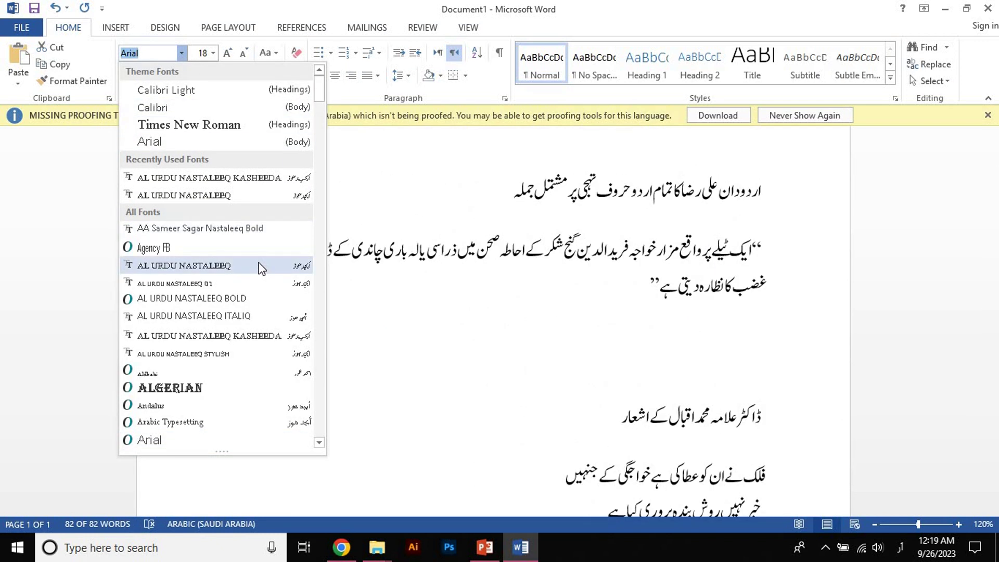
{"action": "left_click", "coordinate": [259, 280]}
{"action": "left_click", "coordinate": [829, 314]}
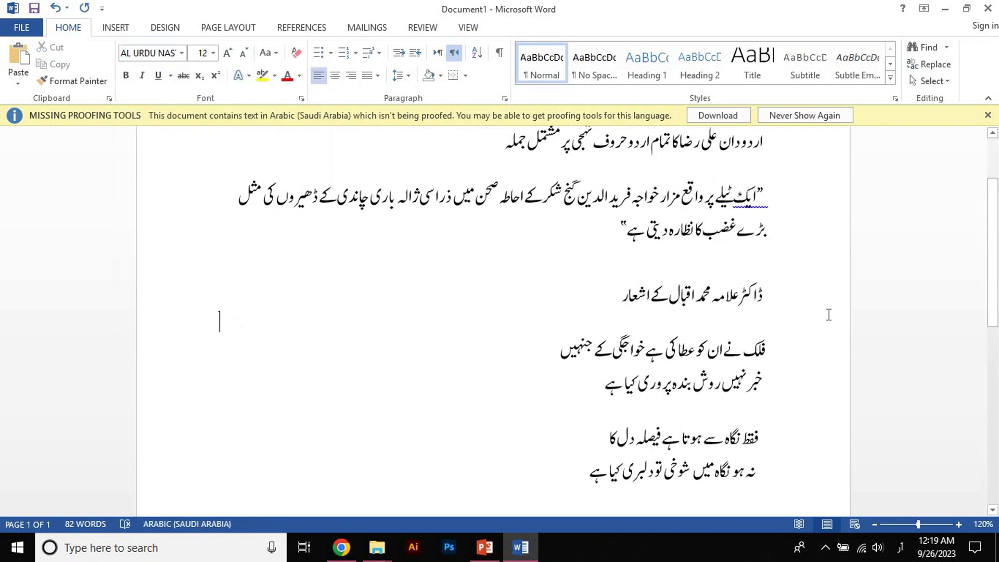